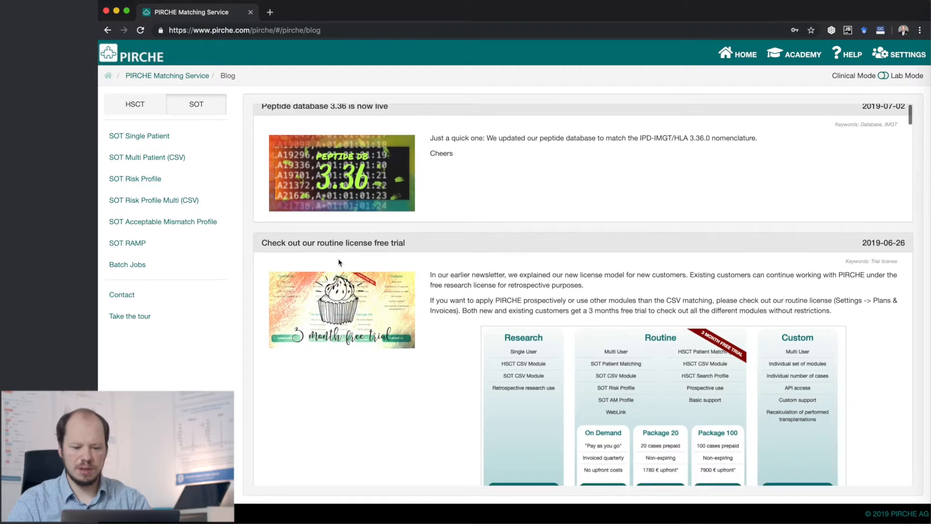
Open the SOT Single Patient matching form
scroll(338, 262, "up", 15)
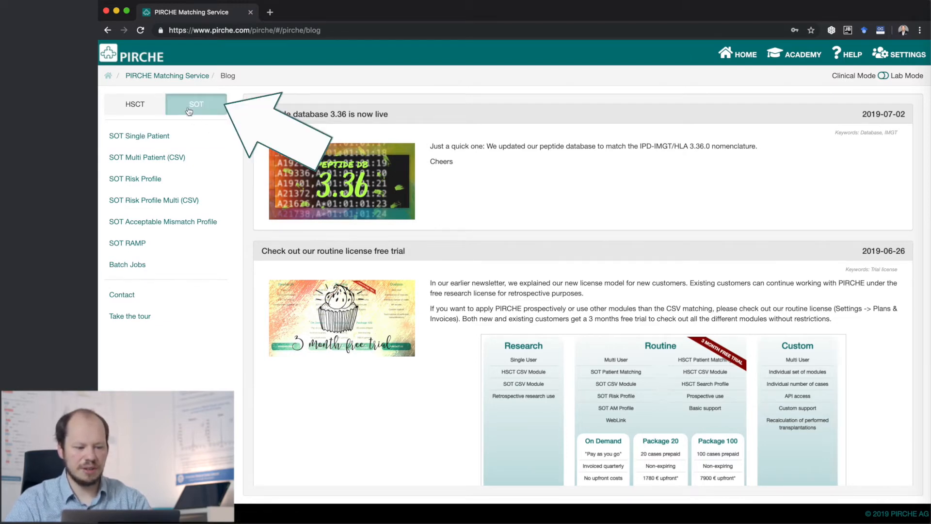
left_click(189, 137)
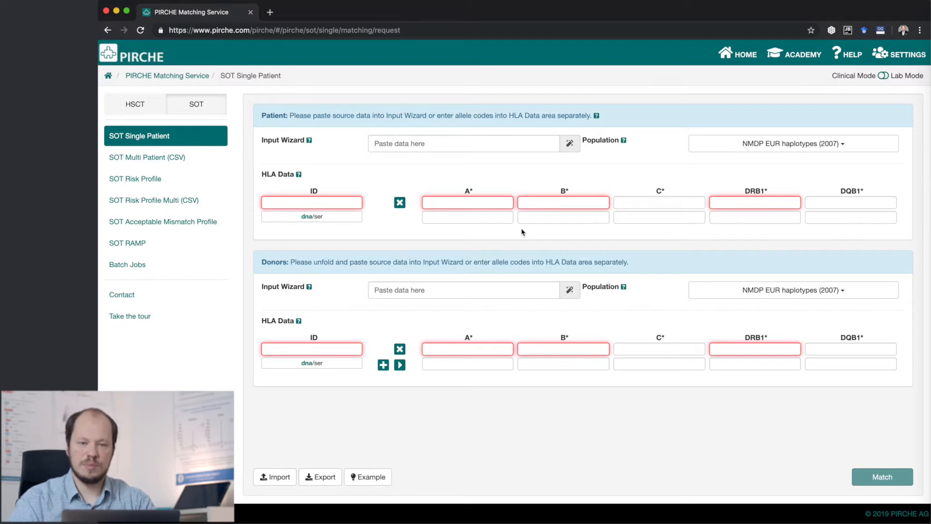
Set the patient's first HLA-A allele to 02 from the suggested values
left_click(486, 201)
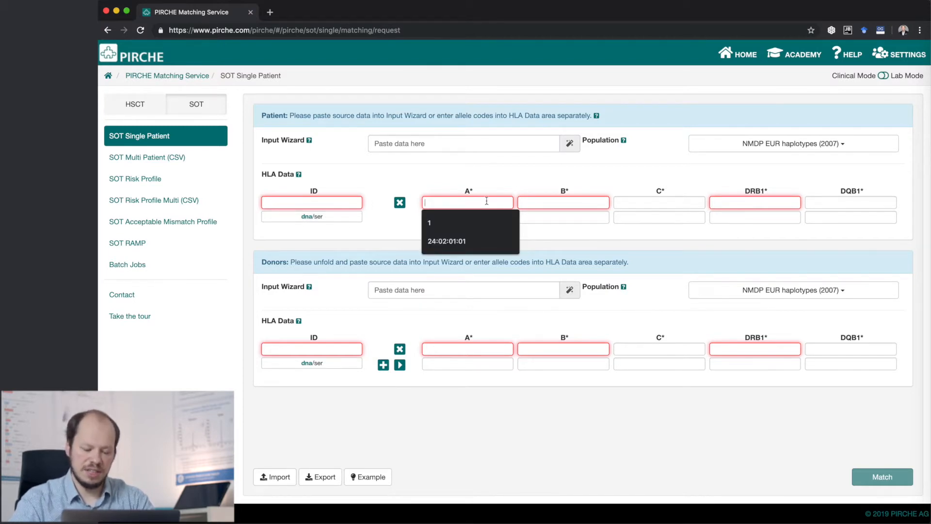
type("0")
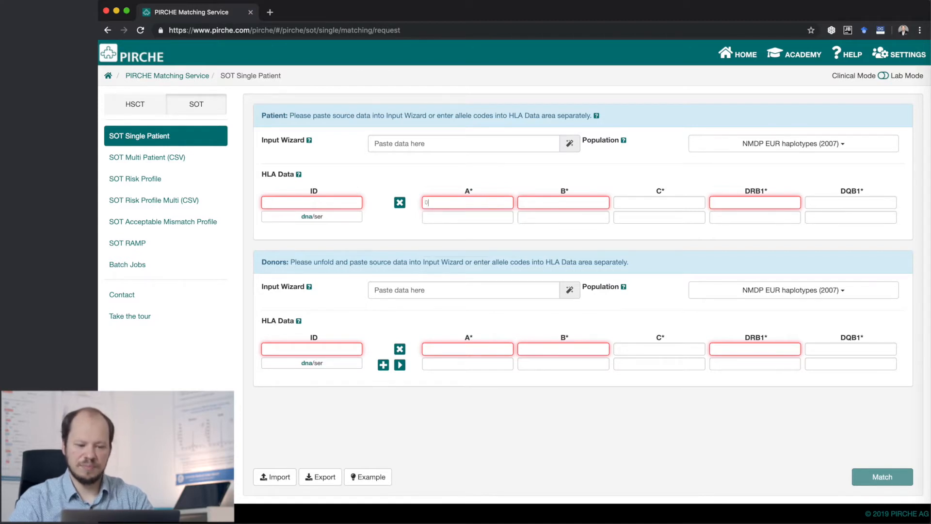
type("2")
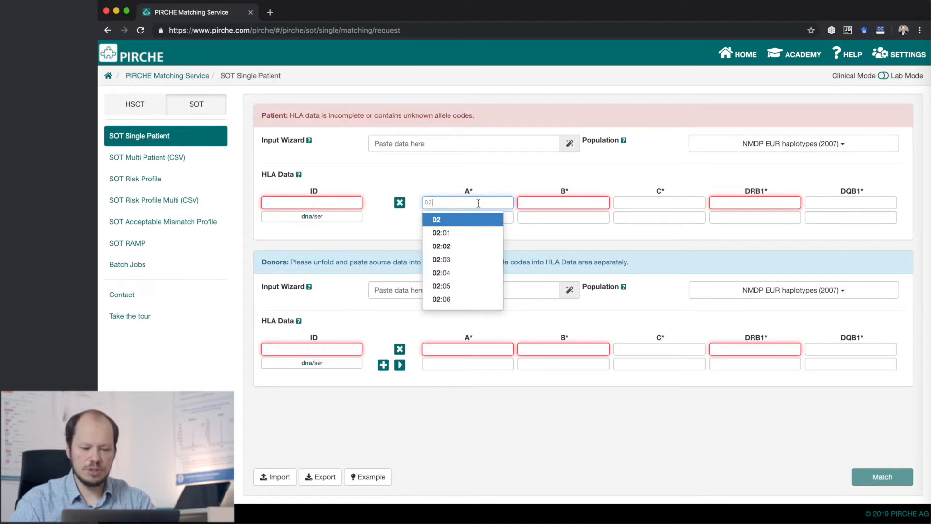
left_click(449, 220)
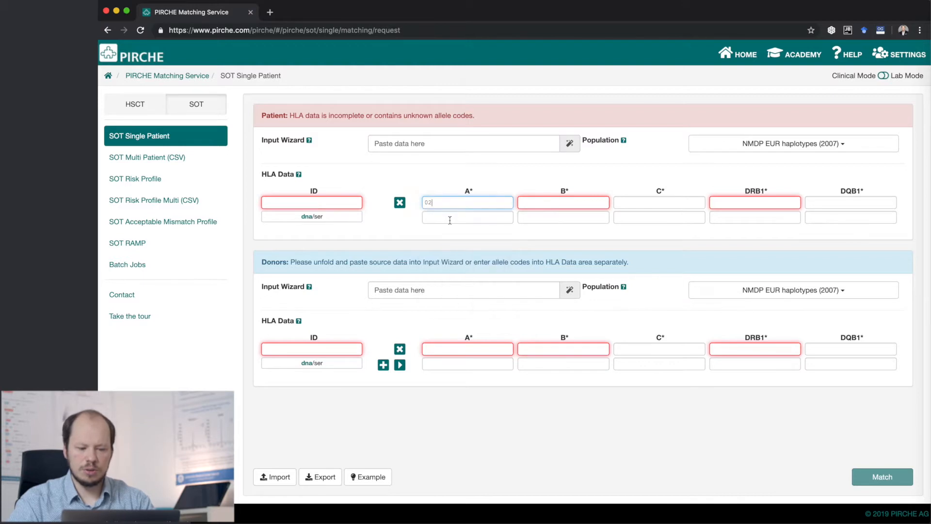
Enter the multiple allele code 07:AB as the patient's first HLA-B allele and list the alleles it covers
left_click(519, 200)
type("07:")
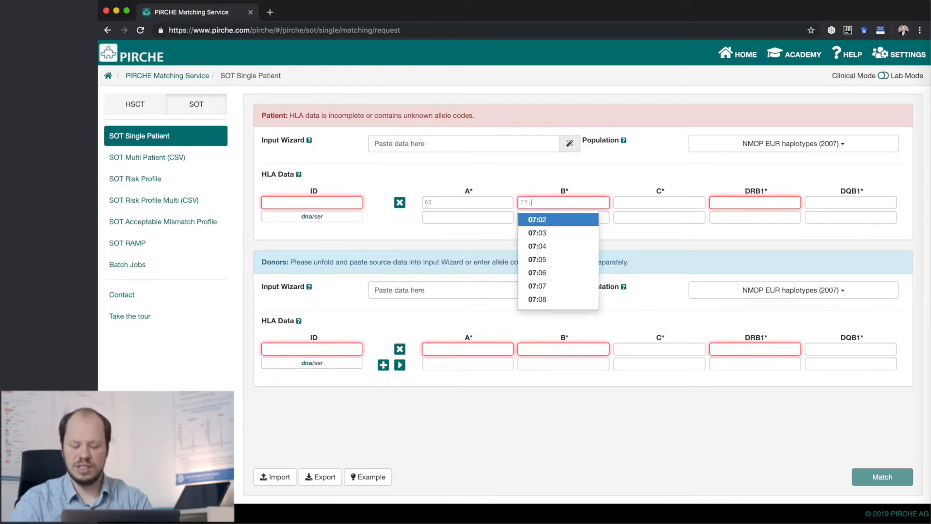
type("AB")
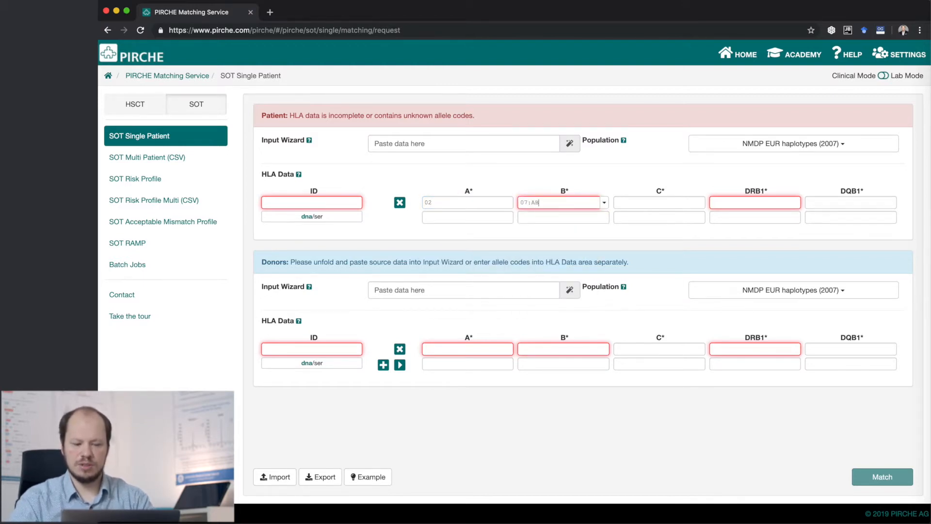
left_click(604, 203)
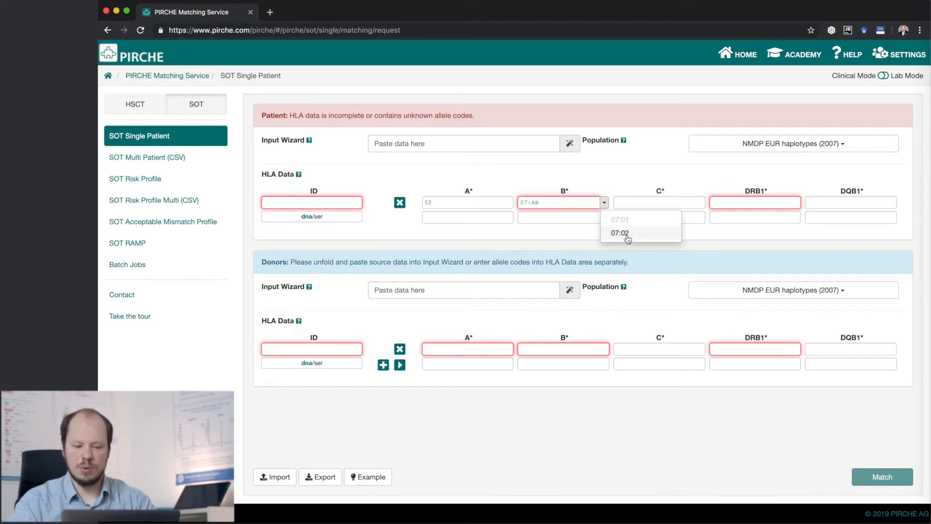
left_click(564, 217)
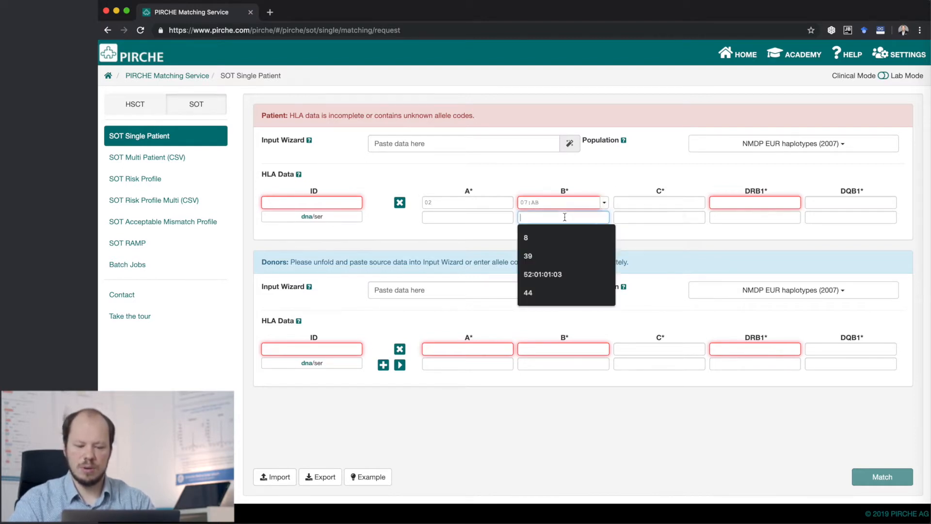
Clear the code 07:AB from the patient's first HLA-B allele
double_click(539, 203)
left_click(553, 203)
left_click_drag(553, 202, 488, 203)
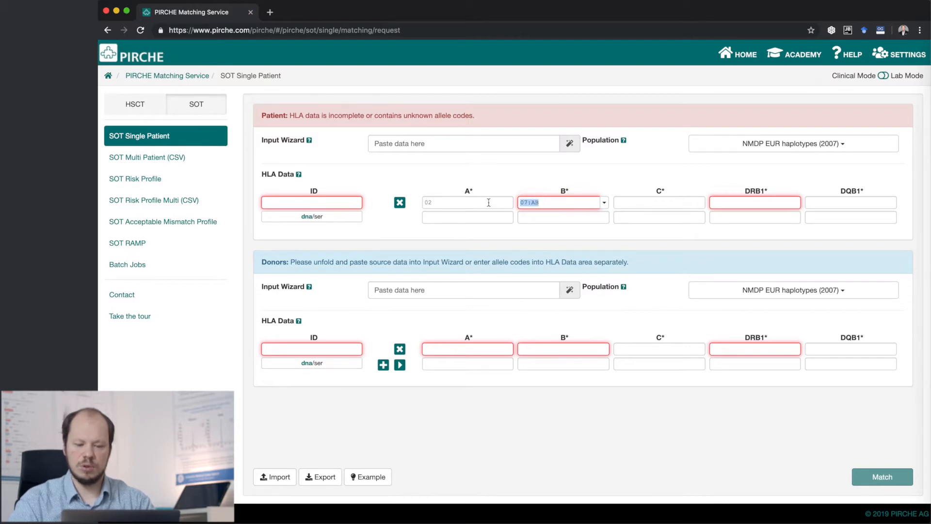
key("BackSpace")
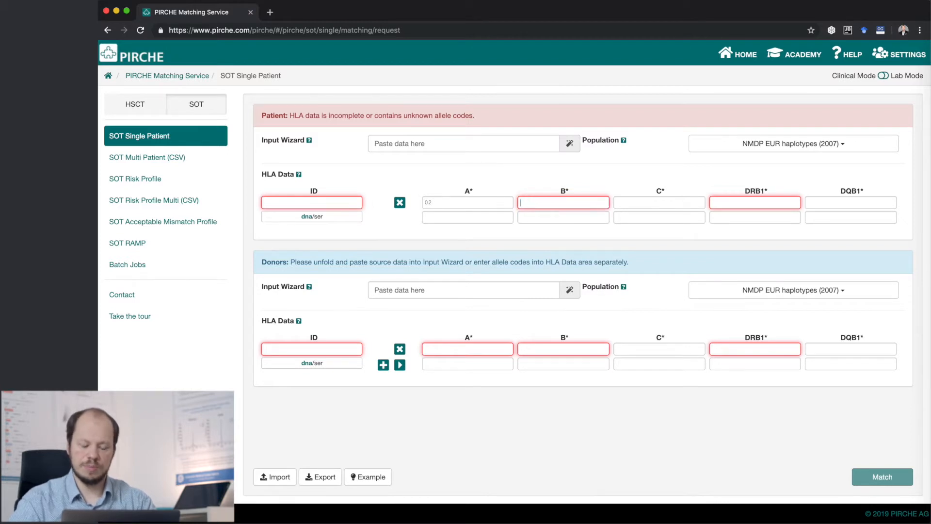
Switch the patient's typing from DNA to serology and enter 2 as the second HLA-A antigen
left_click(439, 204)
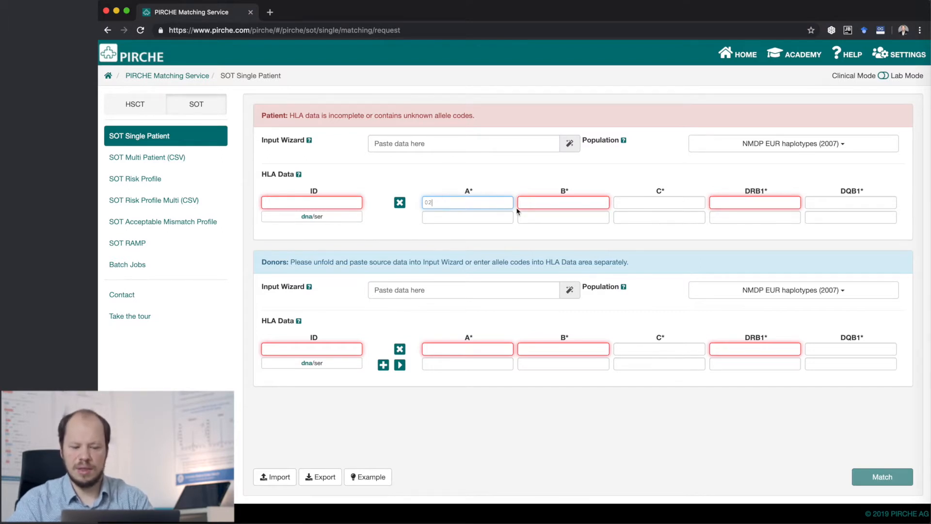
left_click(408, 222)
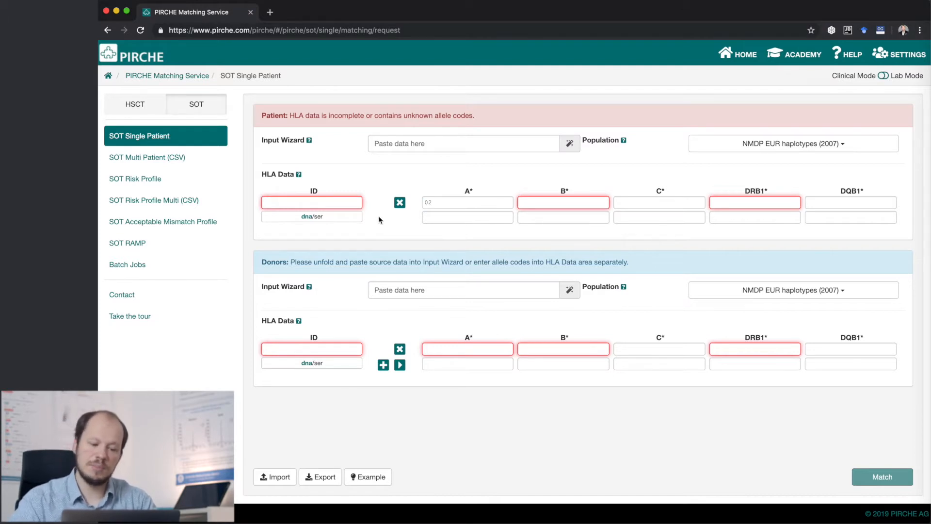
left_click(323, 219)
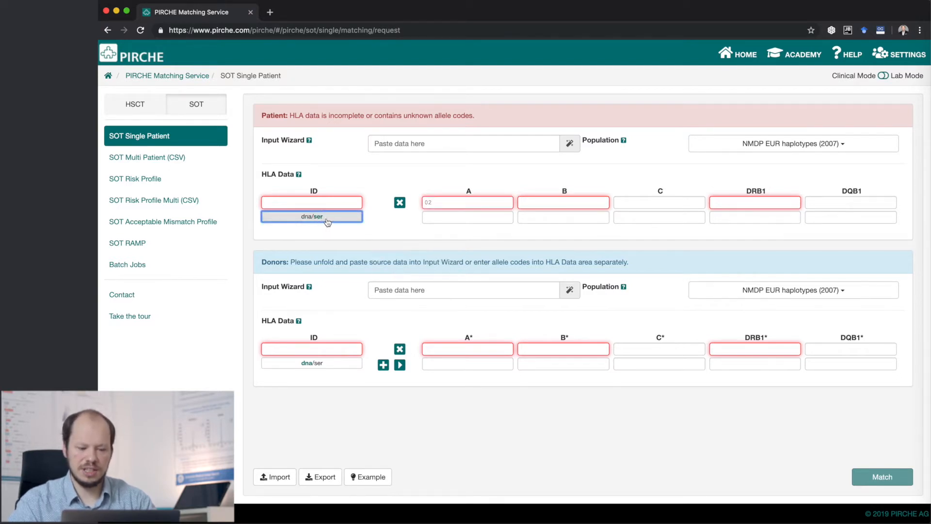
left_click(438, 217)
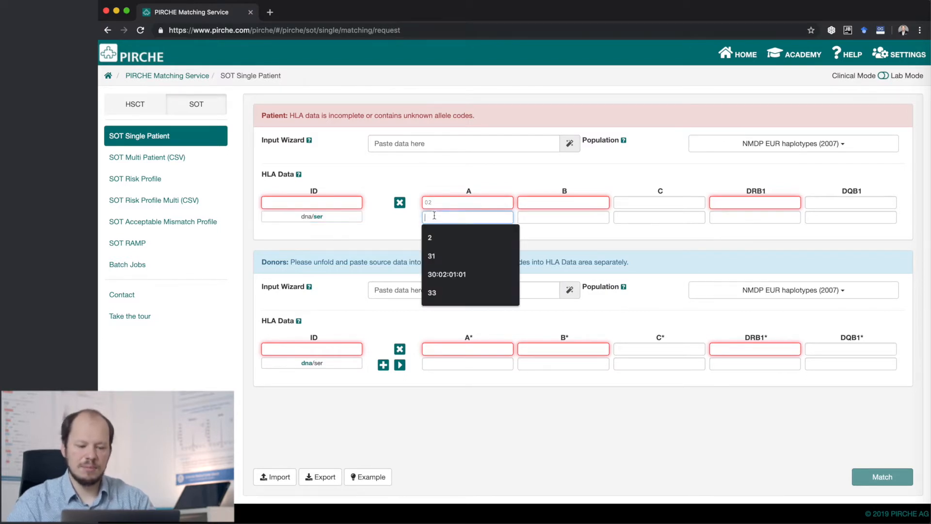
type("2")
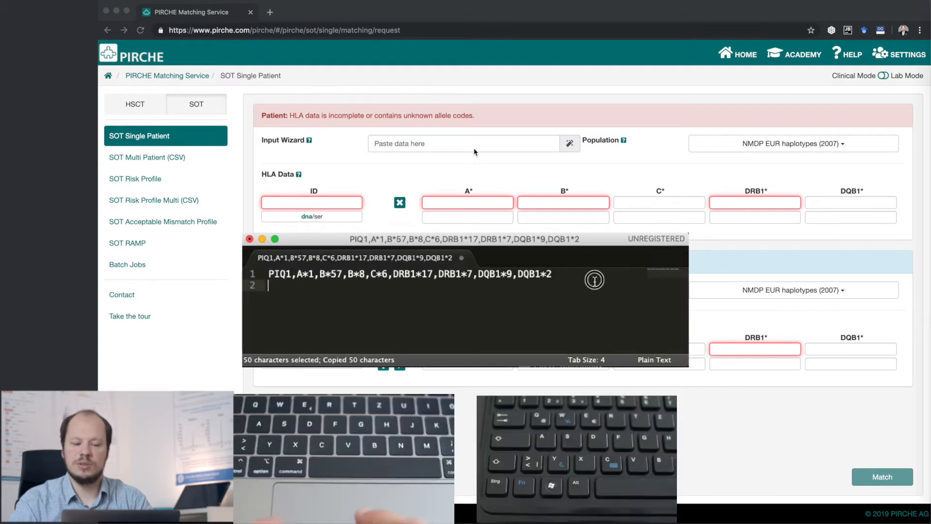
Copy the patient's typing line (A*1, B*57, B*8, C*6, DRB1*17, DRB1*7, DQB1*9, DQB1*2) from the text editor into the patient's Input Wizard
key("super+a")
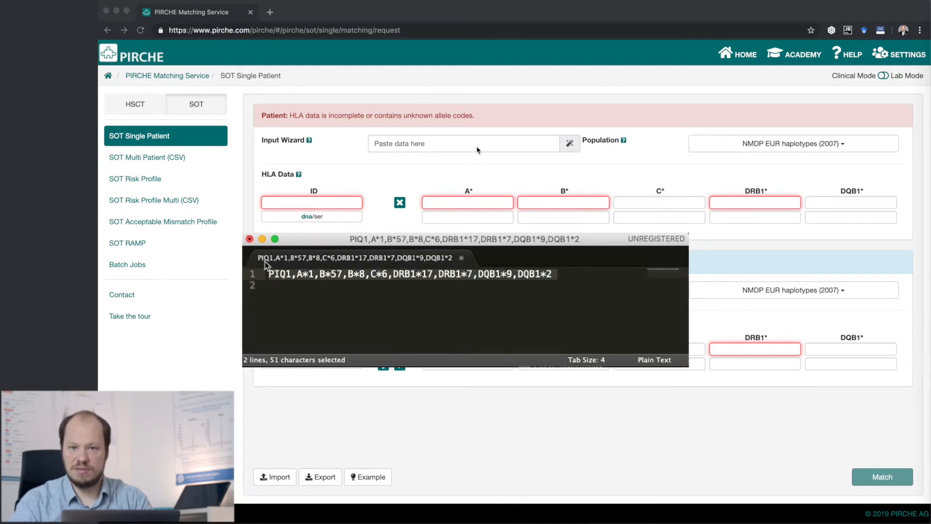
key("super+Tab")
left_click(453, 148)
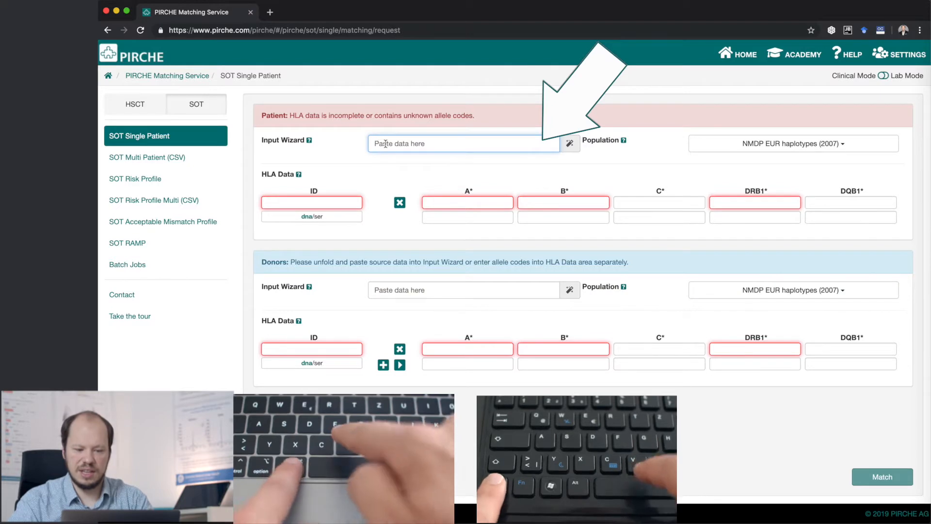
key("super+v")
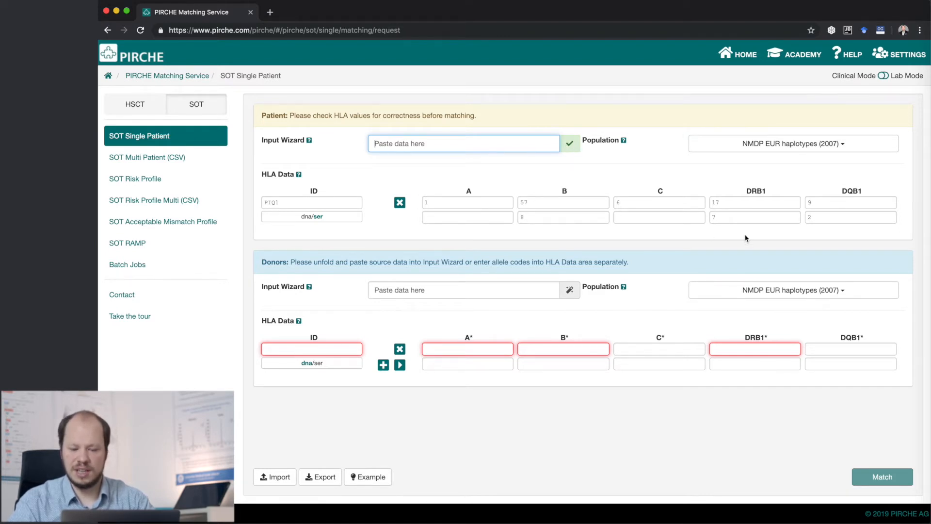
Select NMDP EUR haplotypes (2007) as the patient's population
left_click(770, 236)
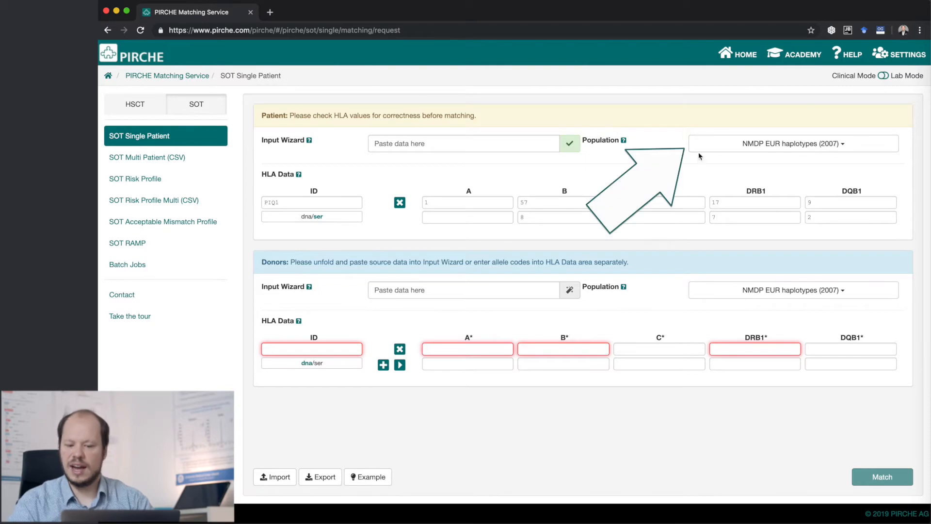
left_click(795, 148)
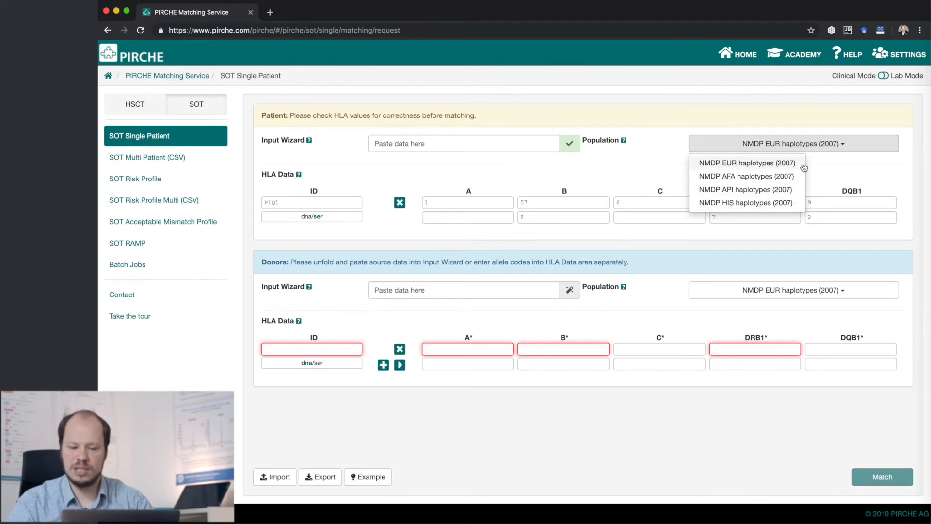
left_click(730, 164)
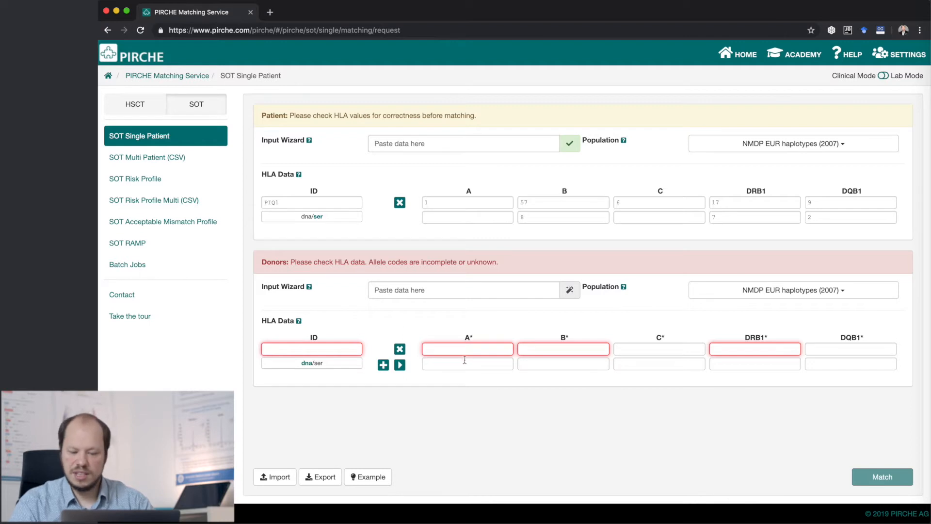
Add a second donor entry and remove the first empty one
left_click(386, 369)
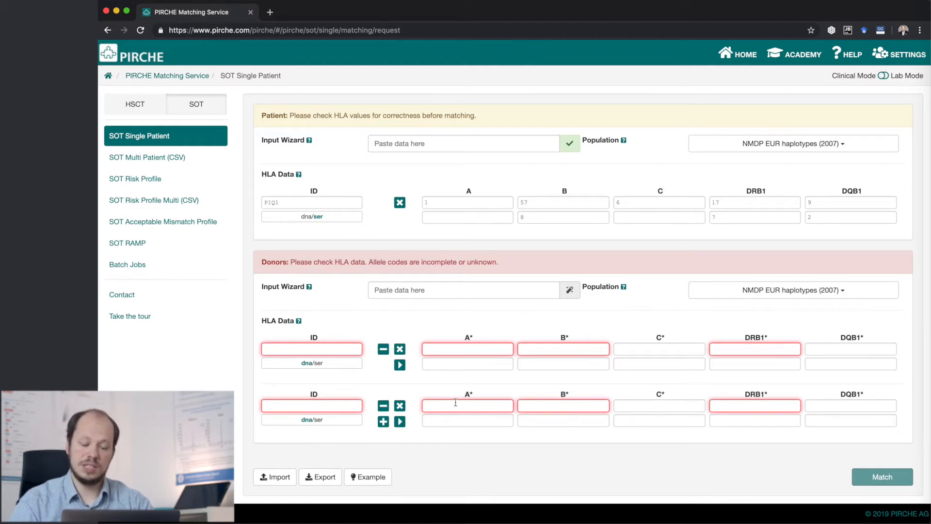
left_click(383, 350)
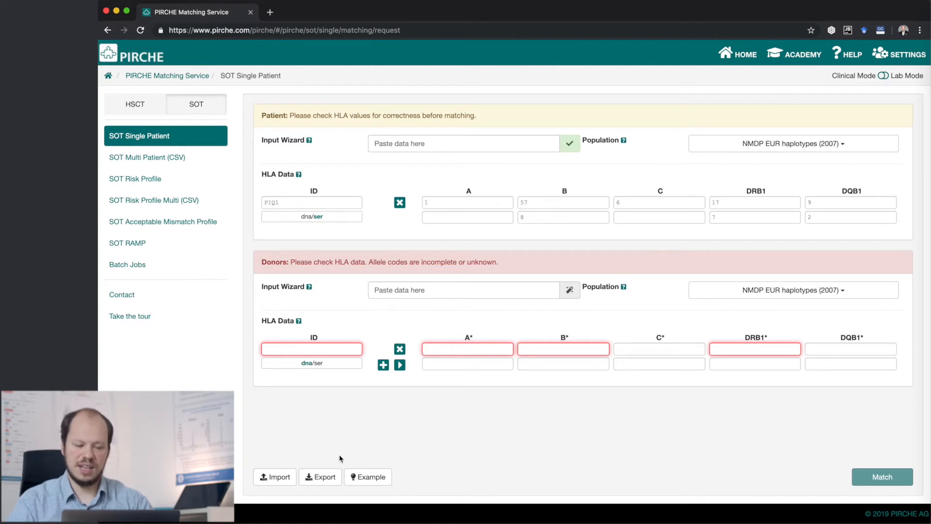
Import the patient and donor typings from AZ145_matching.pir in the 190801 Episode 3 folder
left_click(291, 479)
left_click(509, 49)
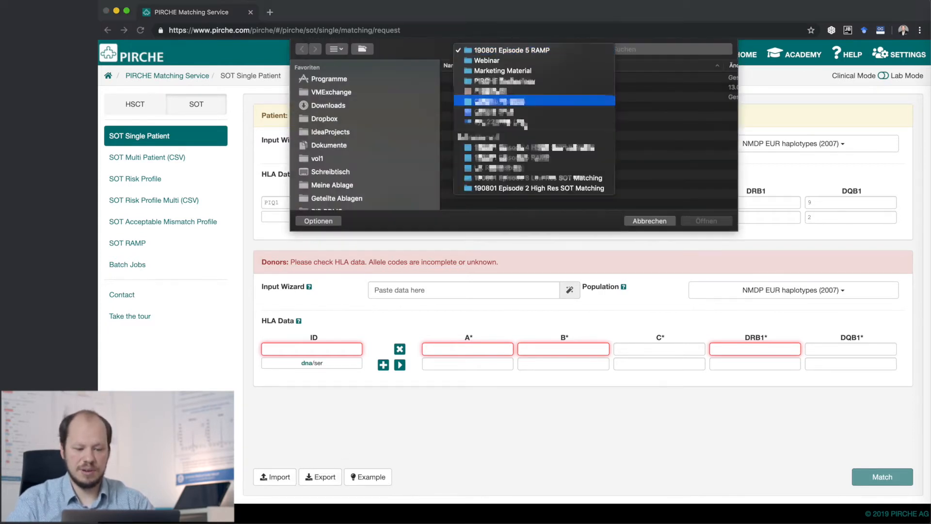
left_click(522, 179)
left_click(518, 80)
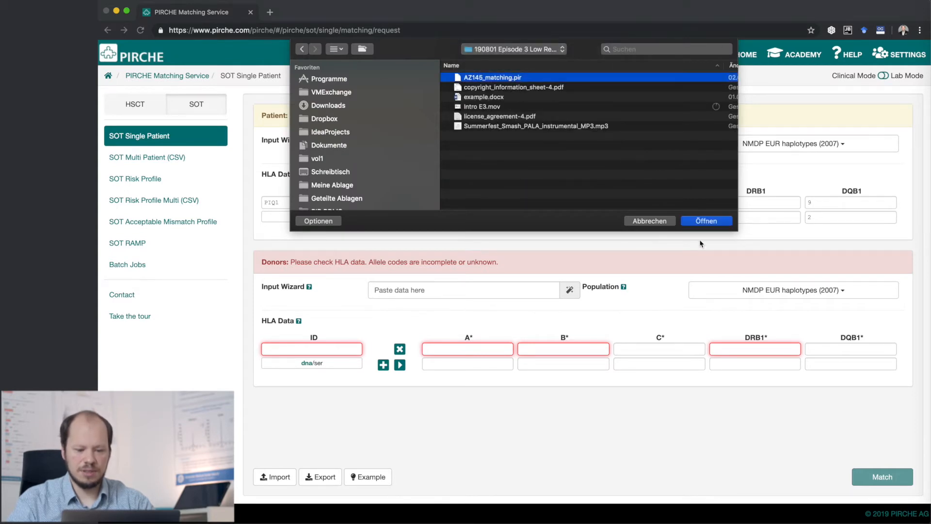
left_click(722, 222)
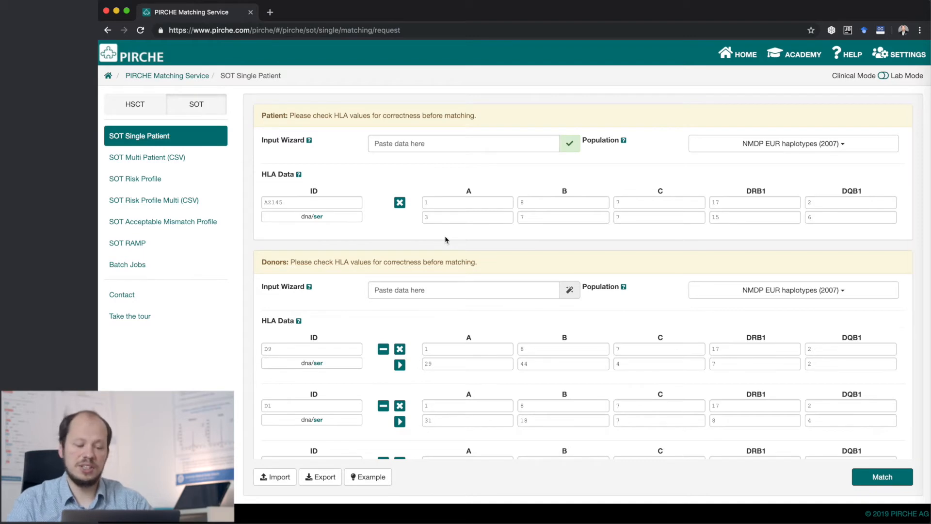
Check the imported donor typings and run the matching
scroll(432, 328, "down", 2)
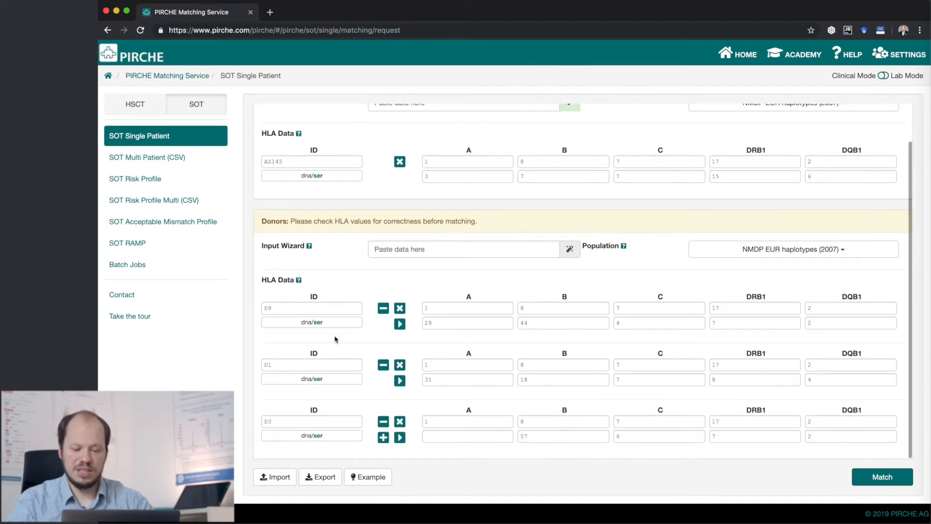
left_click(894, 477)
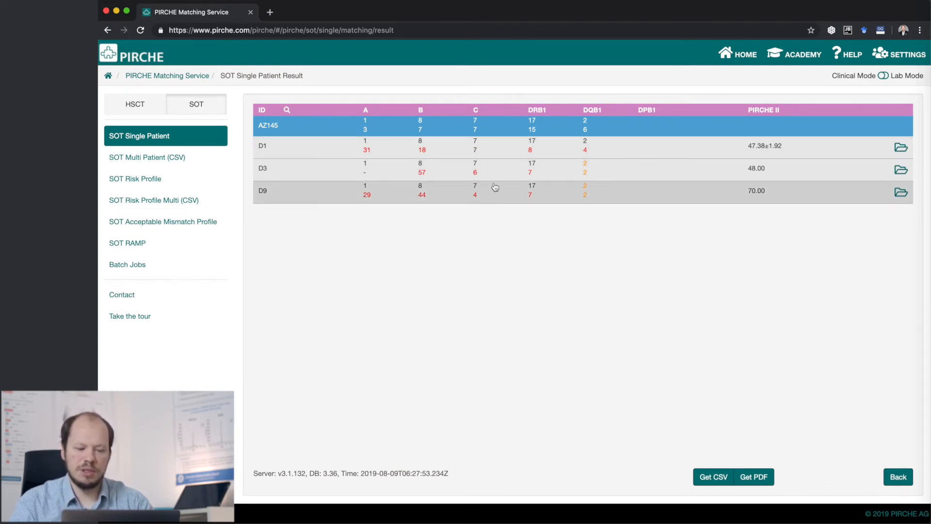
Filter the match results by the HLA-C locus and remove the filter again
left_click(477, 114)
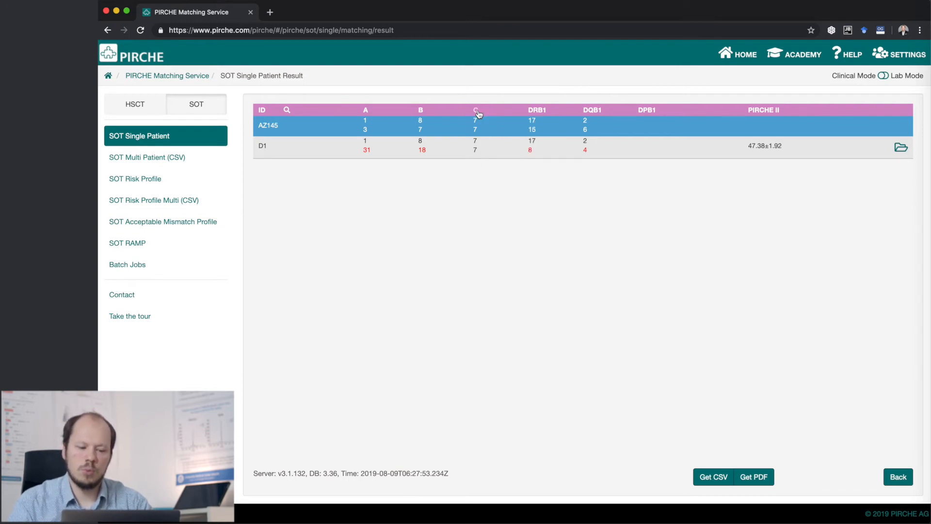
left_click(478, 114)
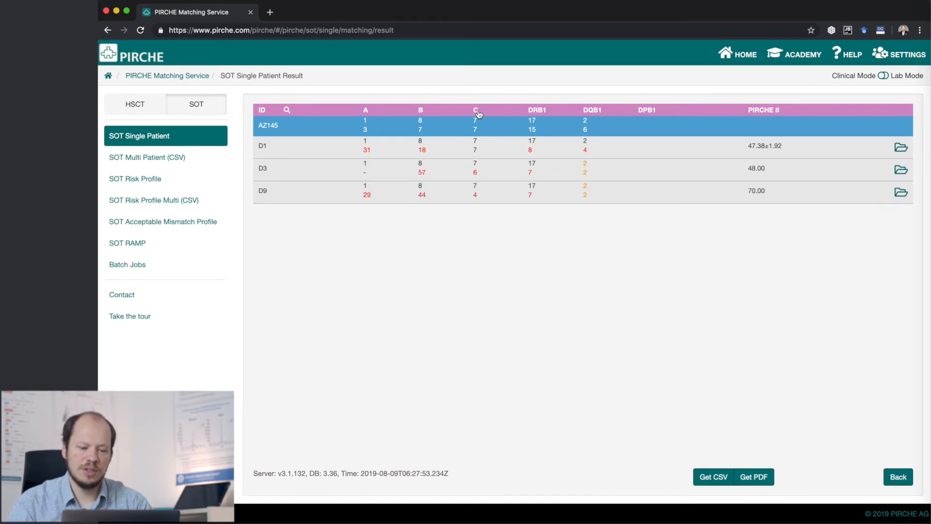
Export the match results as CSV and PDF and open the PDF report
left_click(713, 476)
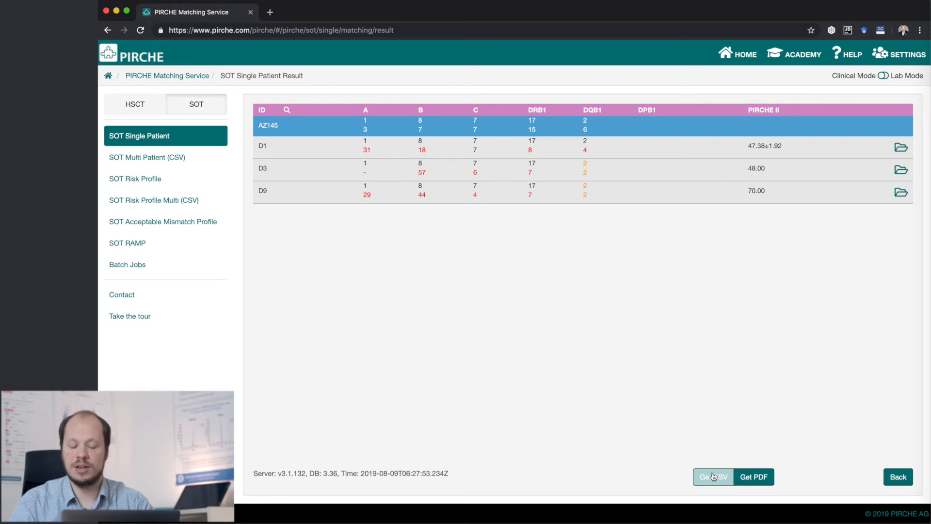
left_click(754, 474)
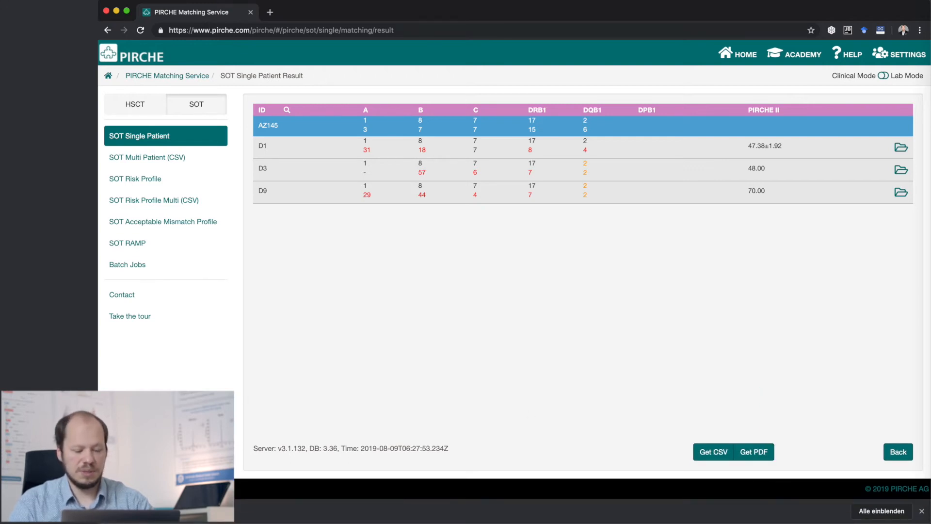
left_click(140, 511)
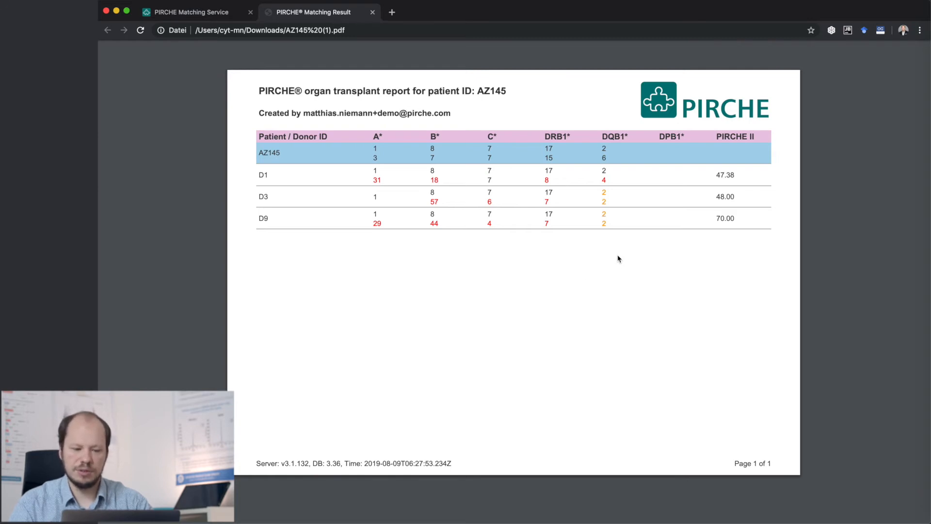
Close the PDF report and open the Presentation Heatmap of donor D1 from the match results
key("super+w")
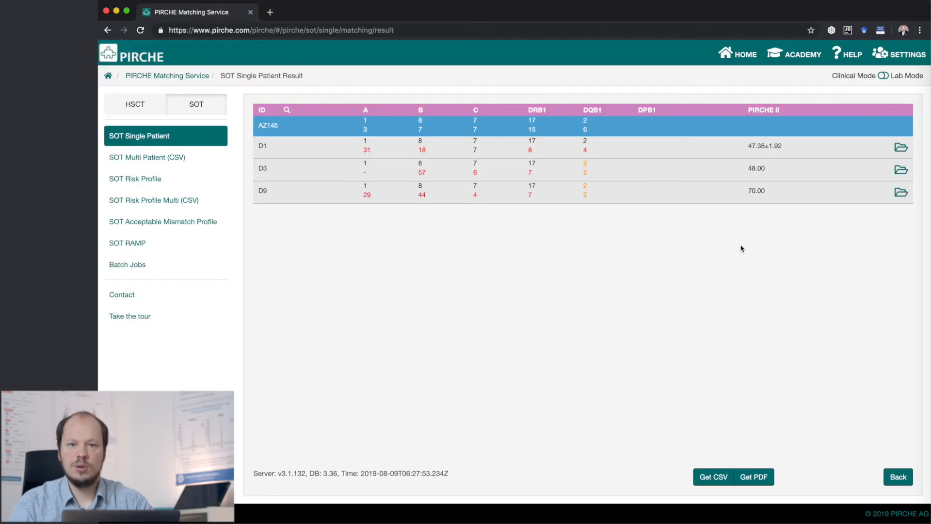
left_click(901, 148)
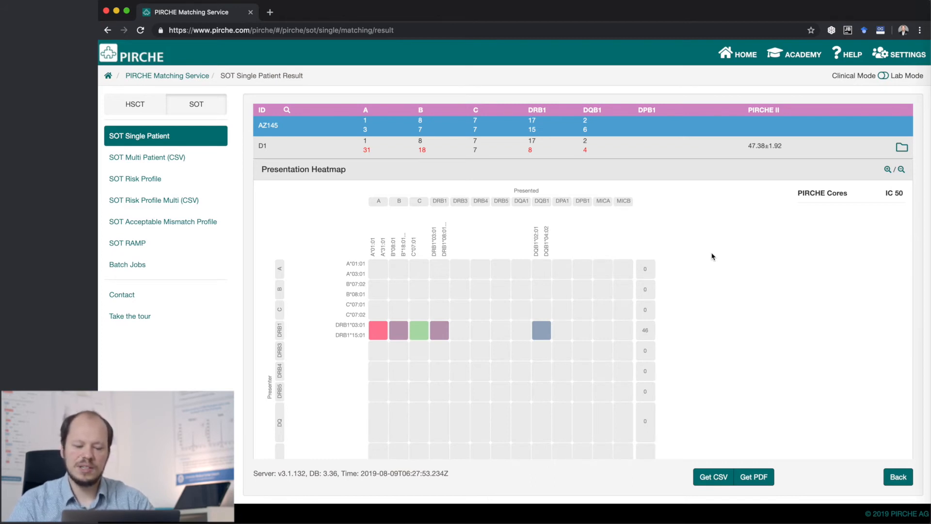
scroll(708, 270, "down", 2)
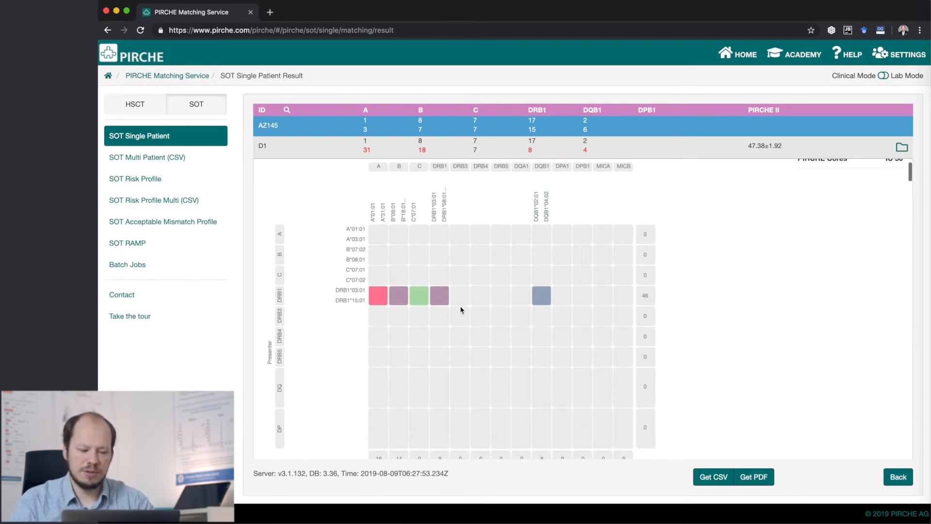
Inspect the PIRCHE values and core peptides for DRB1 presenting A, B, DRB1 and C, plus the heatmap's locus totals and colour legend
mouse_move(380, 299)
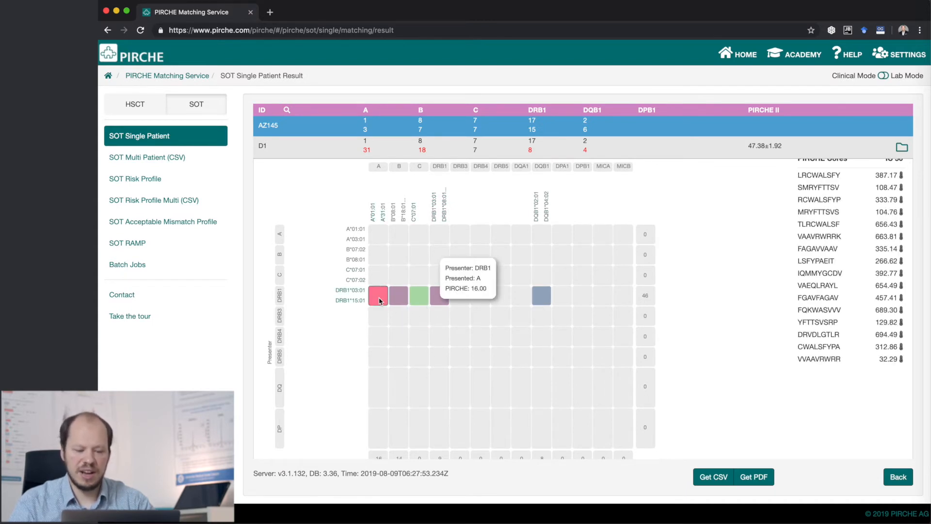
left_click(422, 253)
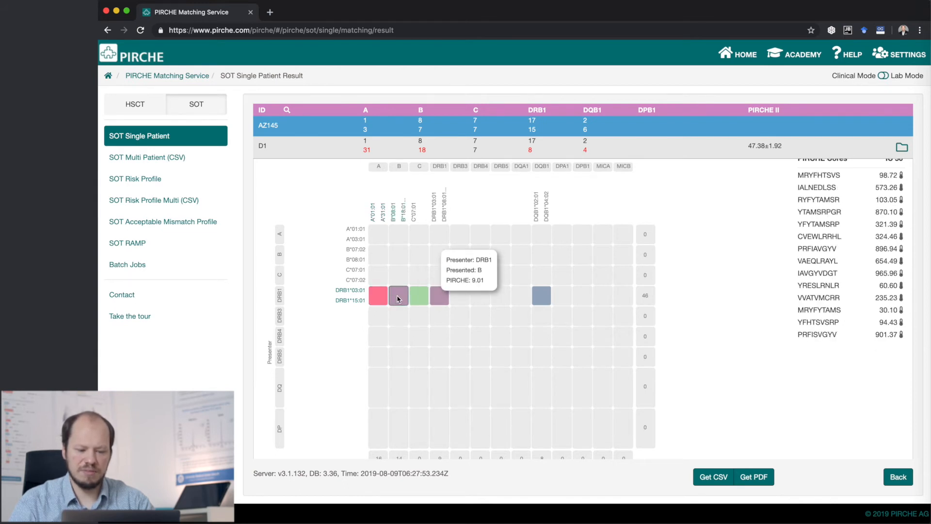
left_click(441, 295)
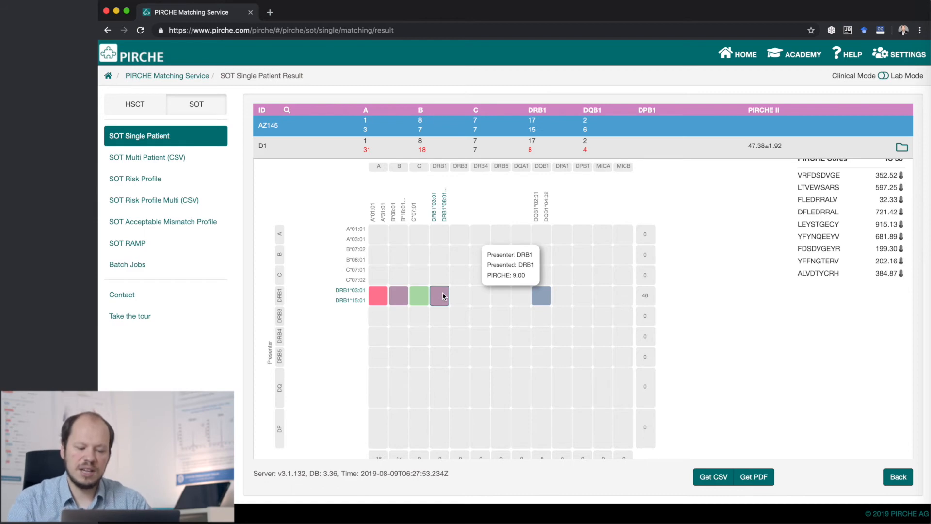
left_click(427, 300)
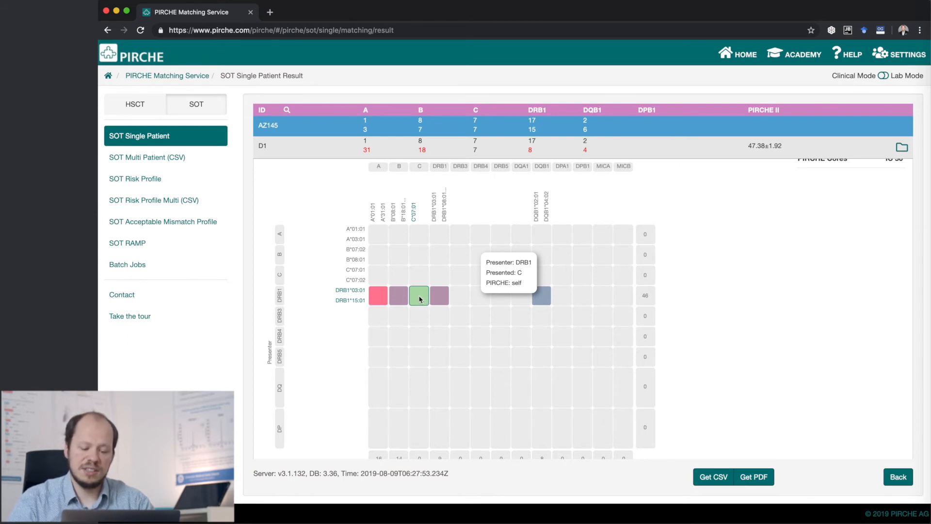
scroll(420, 299, "down", 2)
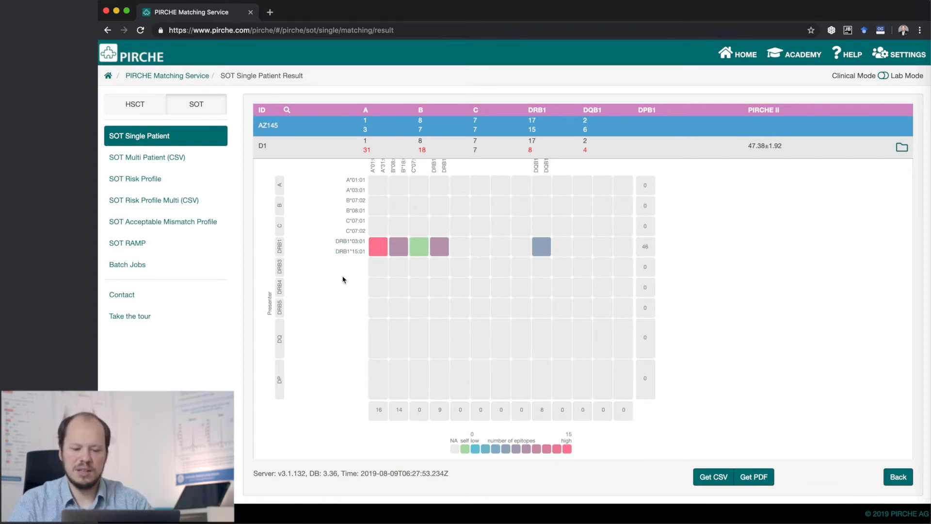
scroll(343, 280, "down", 5)
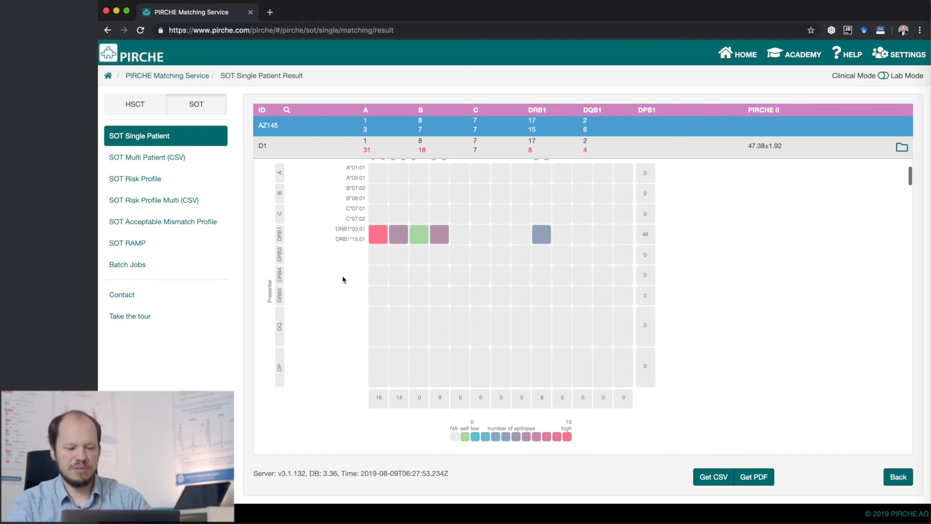
Hide the duplicate peptides in donor D1's Presentation Details
scroll(343, 280, "down", 4)
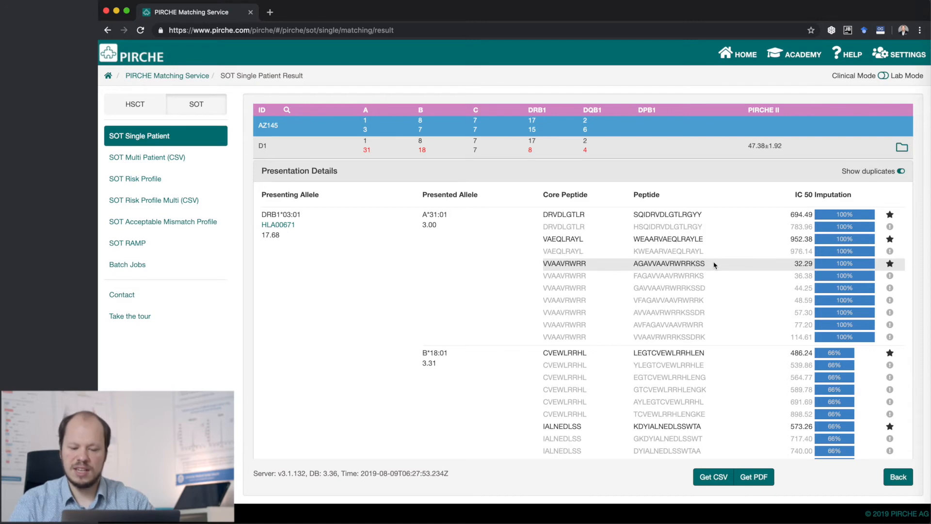
left_click(900, 172)
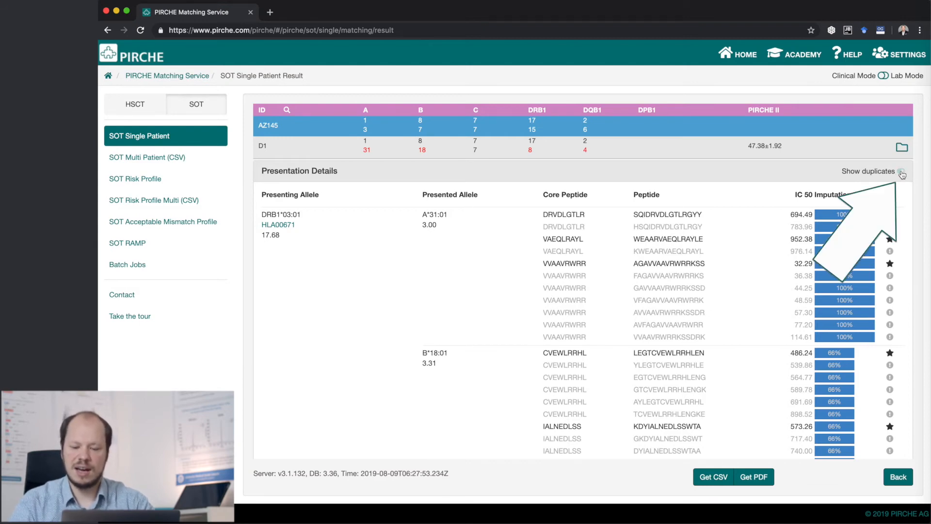
left_click(901, 172)
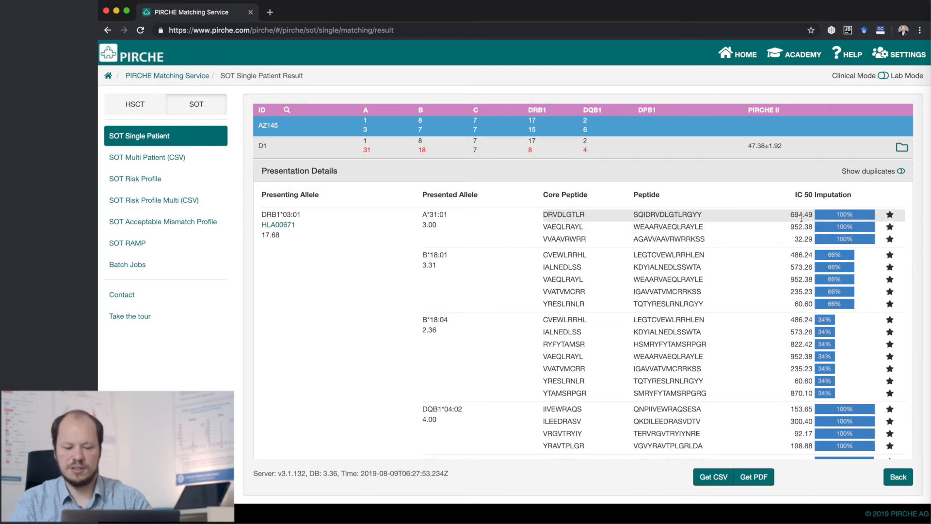
Examine the presented alleles, peptides and imputation percentages listed for presenting alleles DRB1*03:01 and DRB1*15:01
scroll(819, 223, "down", 1)
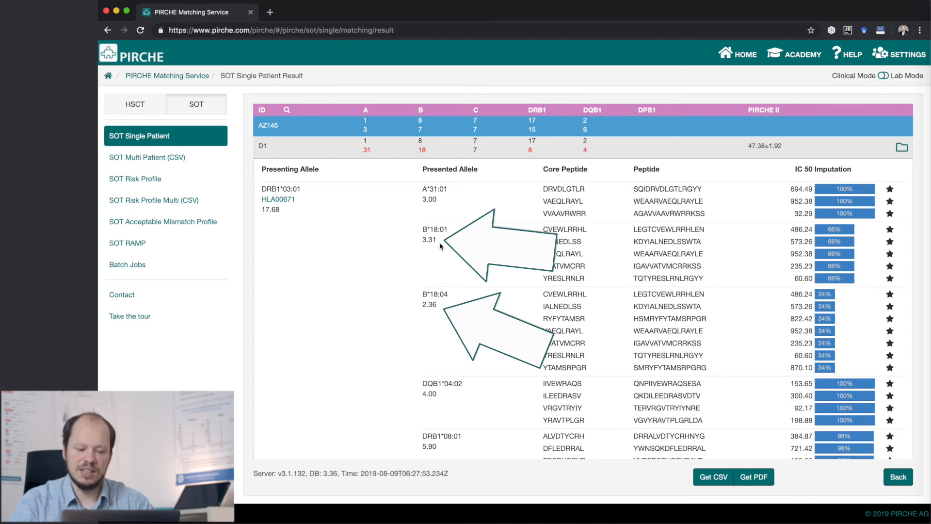
scroll(440, 246, "down", 15)
scroll(417, 251, "up", 1)
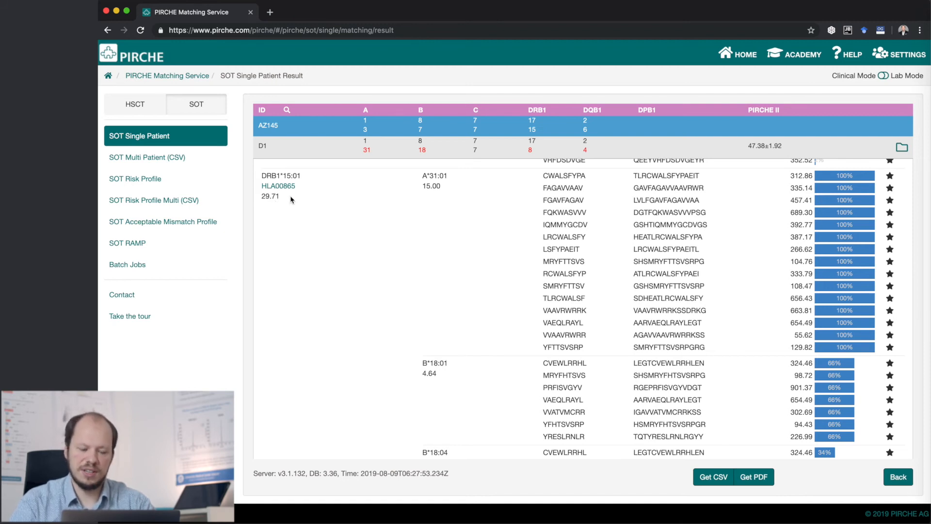
scroll(291, 199, "down", 1)
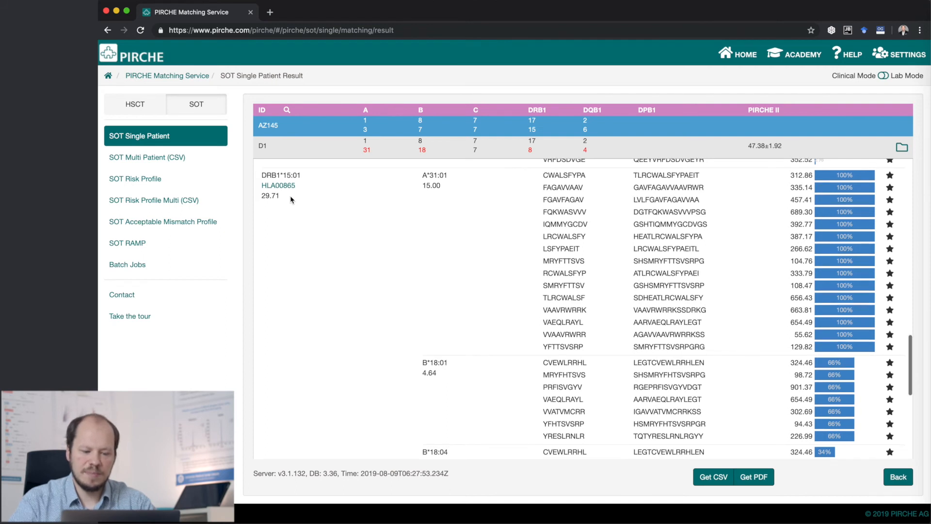